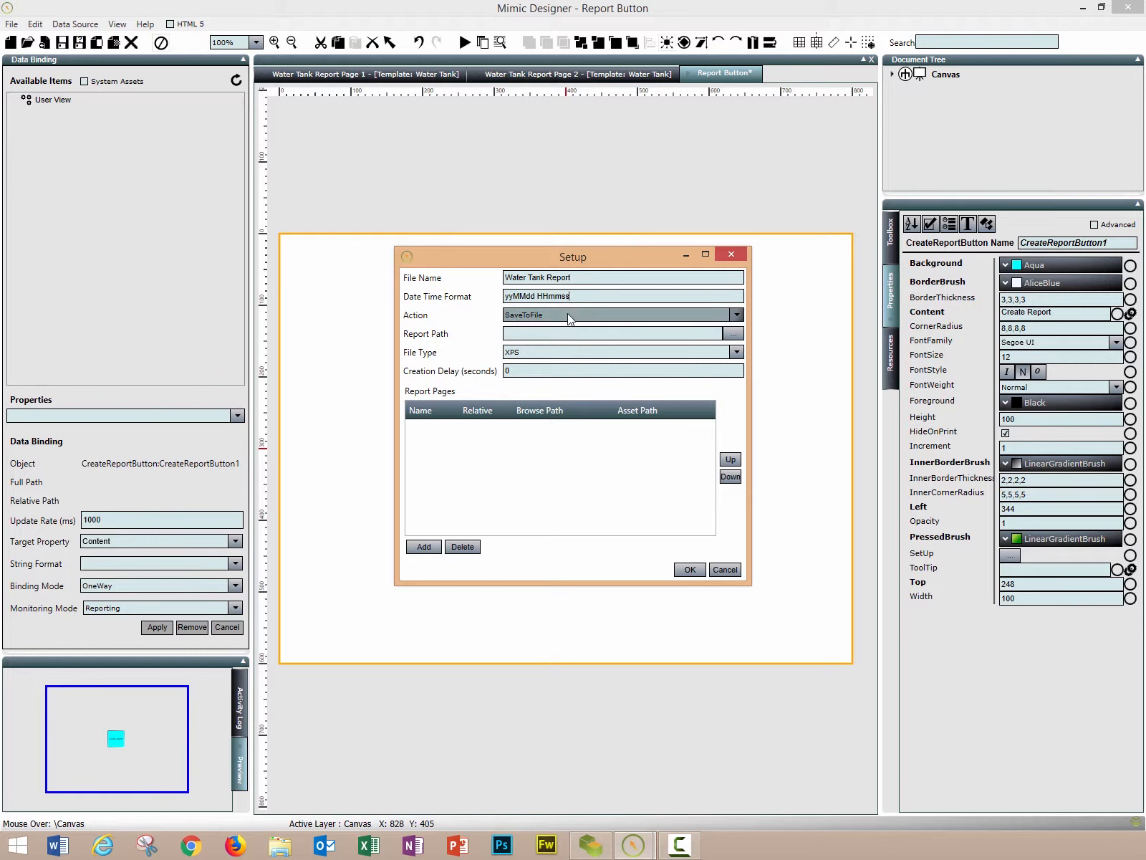
- Keep the report action as SaveToFile and set the report path to a new Desktop folder named Reports
left_click(550, 319)
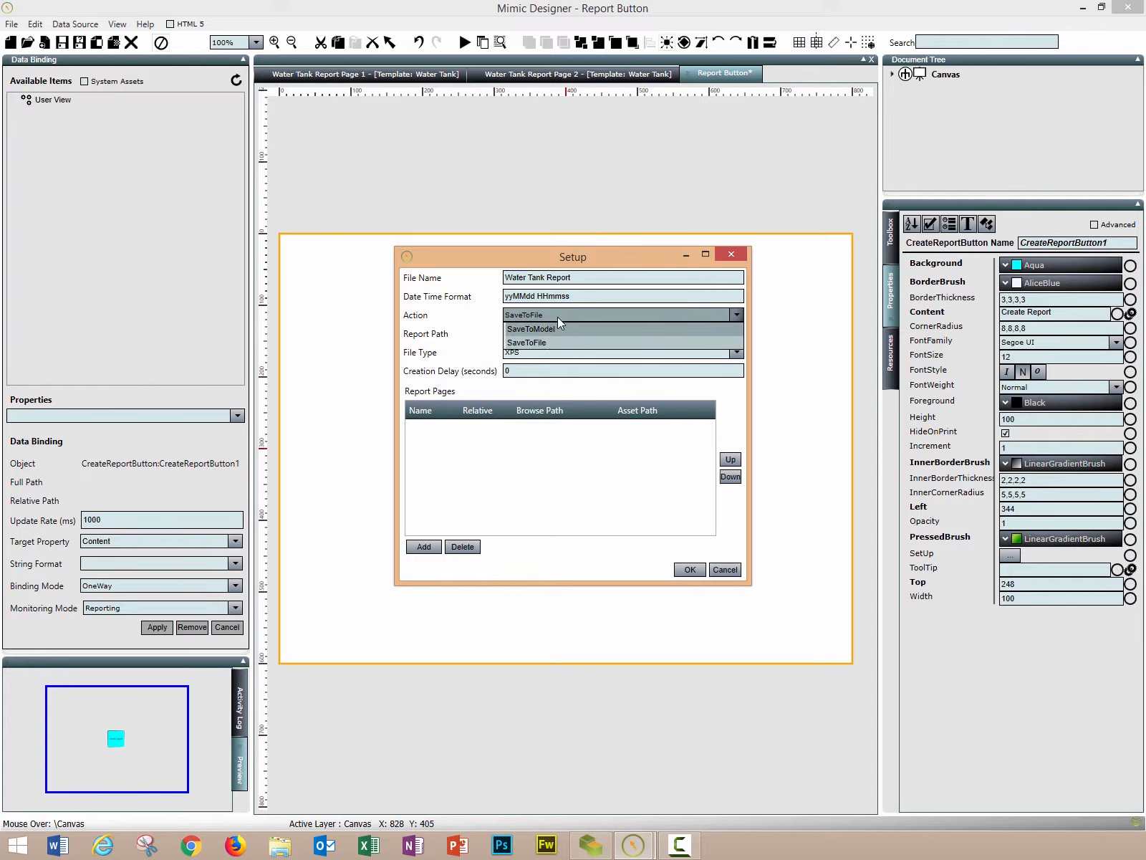
left_click(558, 318)
left_click(733, 333)
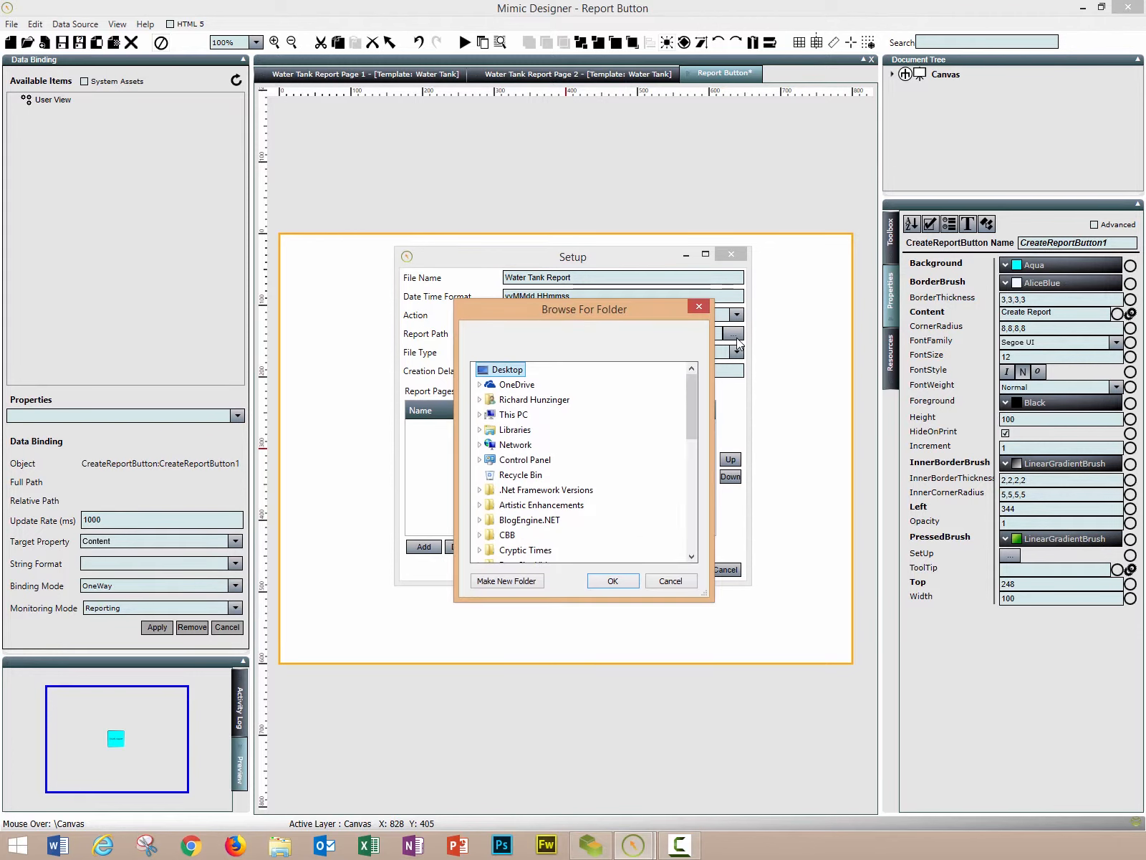
left_click(506, 581)
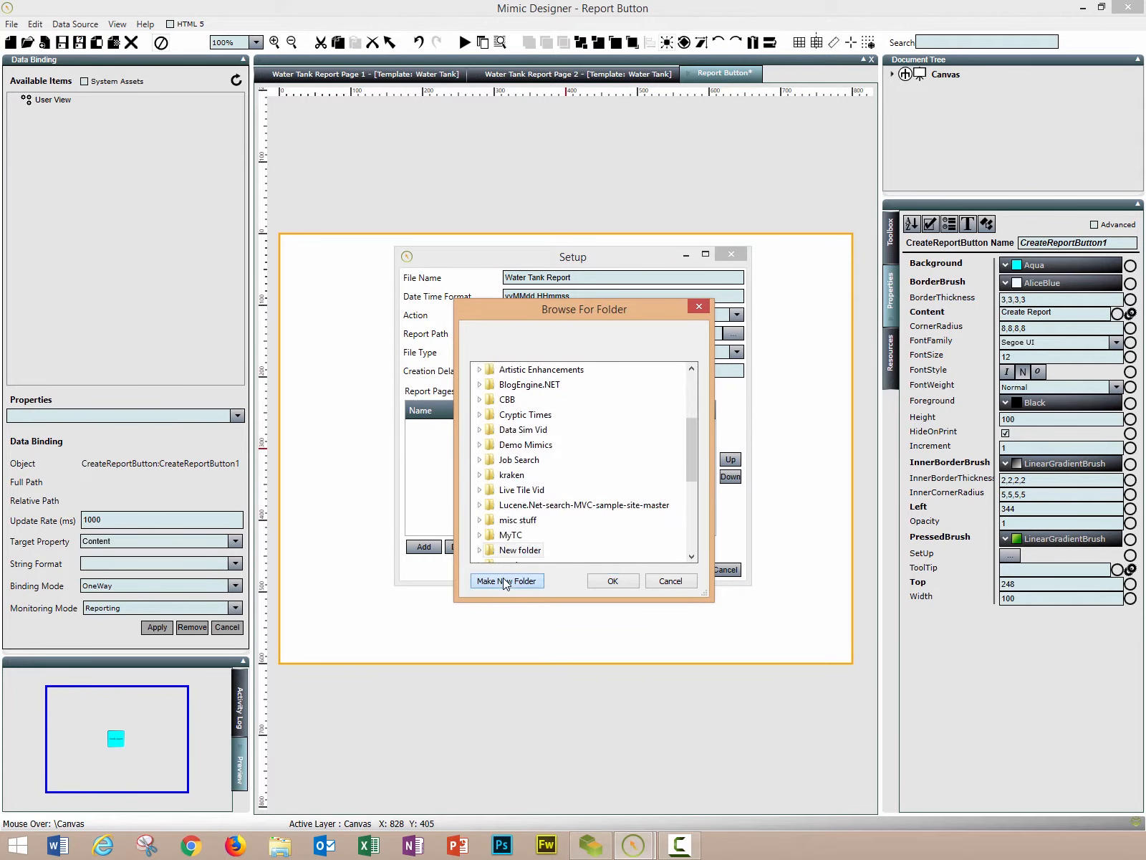
type("Reportd")
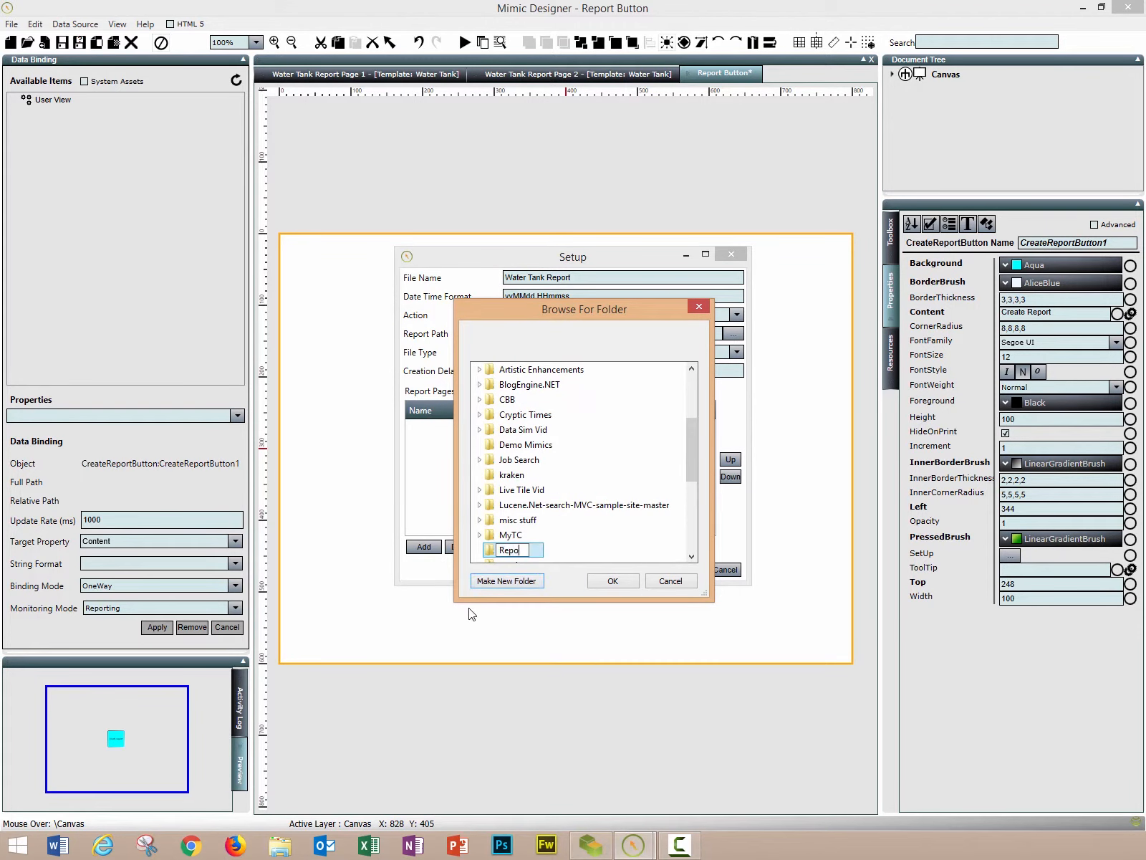
key("BackSpace")
type("s")
key("Return")
left_click(613, 581)
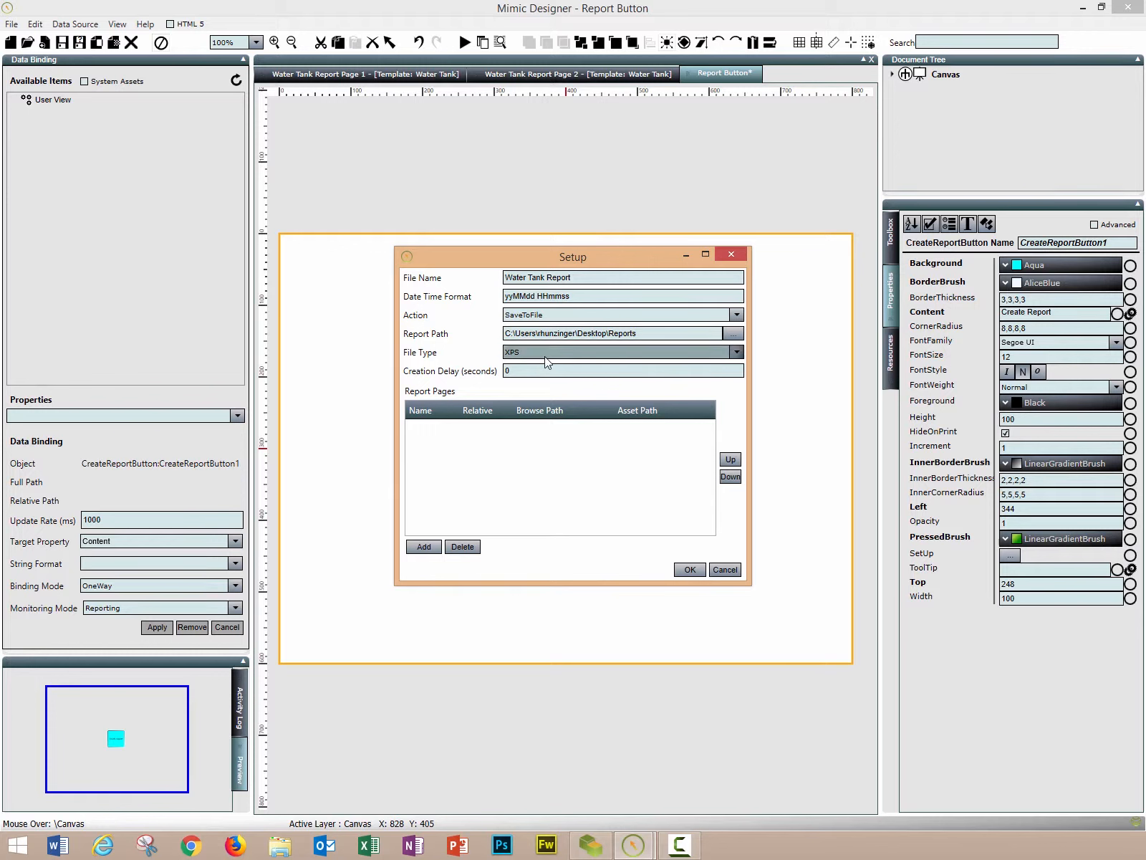
- Set the report's file type to PDF and its creation delay to 3 seconds
left_click(545, 358)
left_click(532, 395)
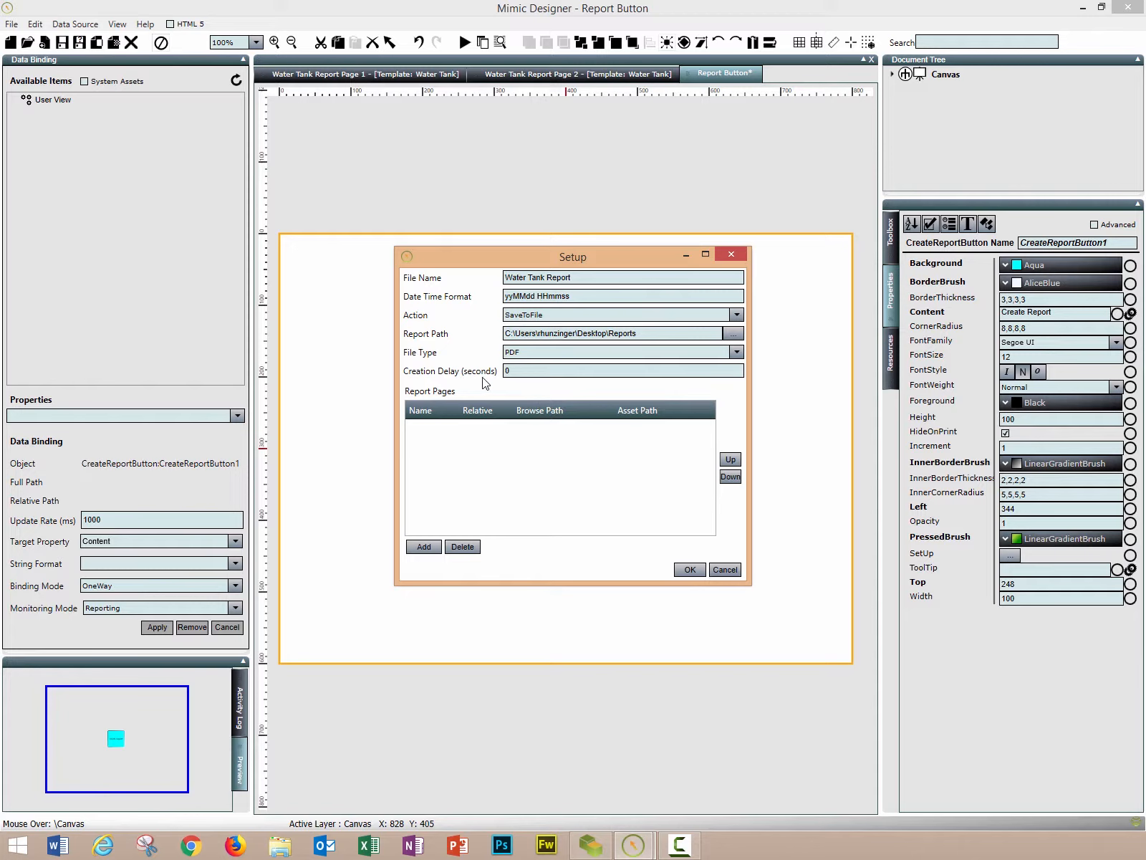
left_click_drag(558, 260, 809, 288)
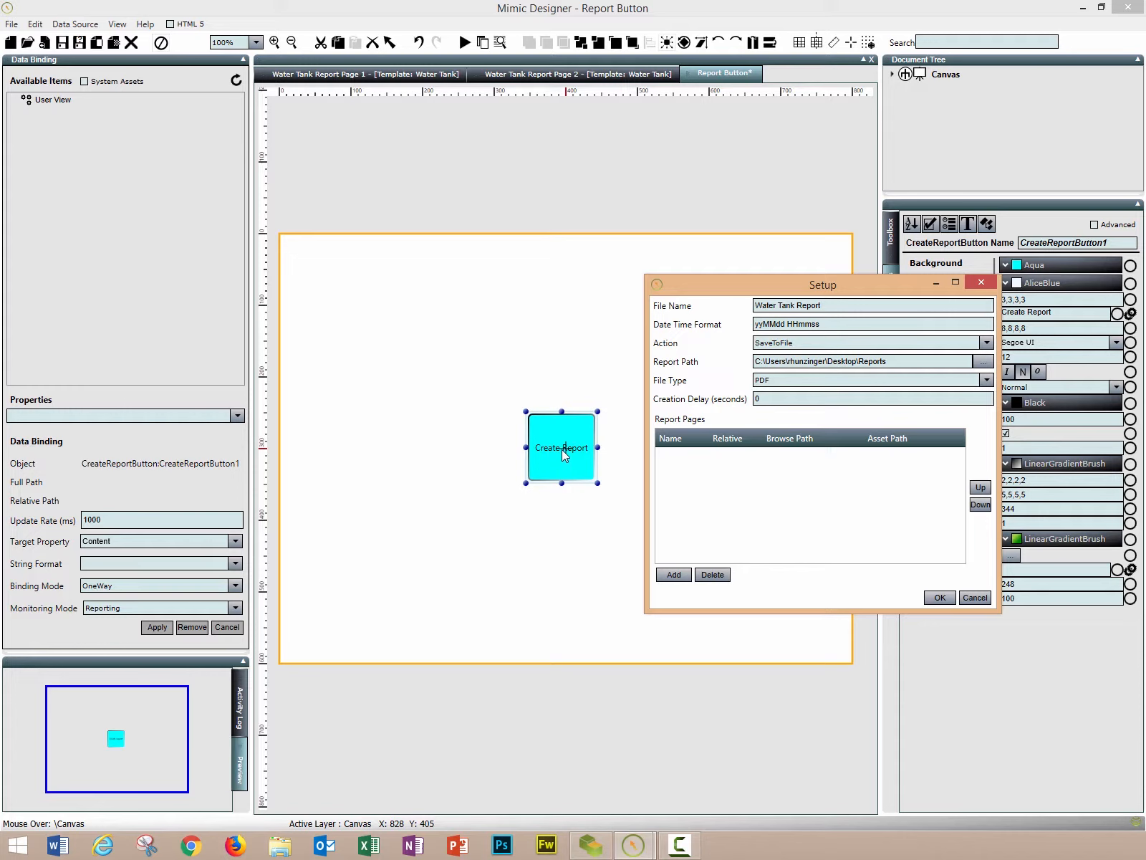
double_click(758, 399)
type("3")
- Add the first report page and assign Water Tank 1 from the Tank Farm's Water Tanks as its asset path
left_click(678, 582)
left_click(447, 310)
left_click(413, 313)
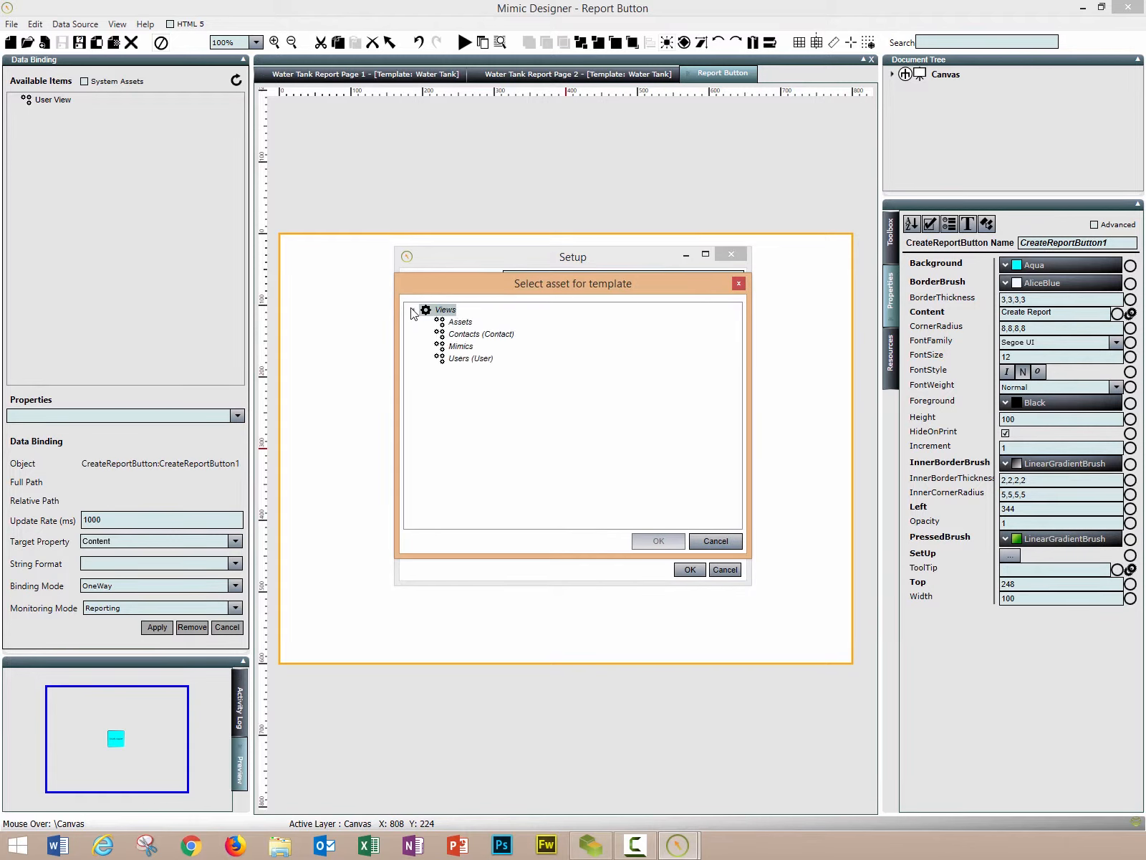
left_click(457, 322)
left_click(427, 323)
left_click(470, 334)
left_click(440, 334)
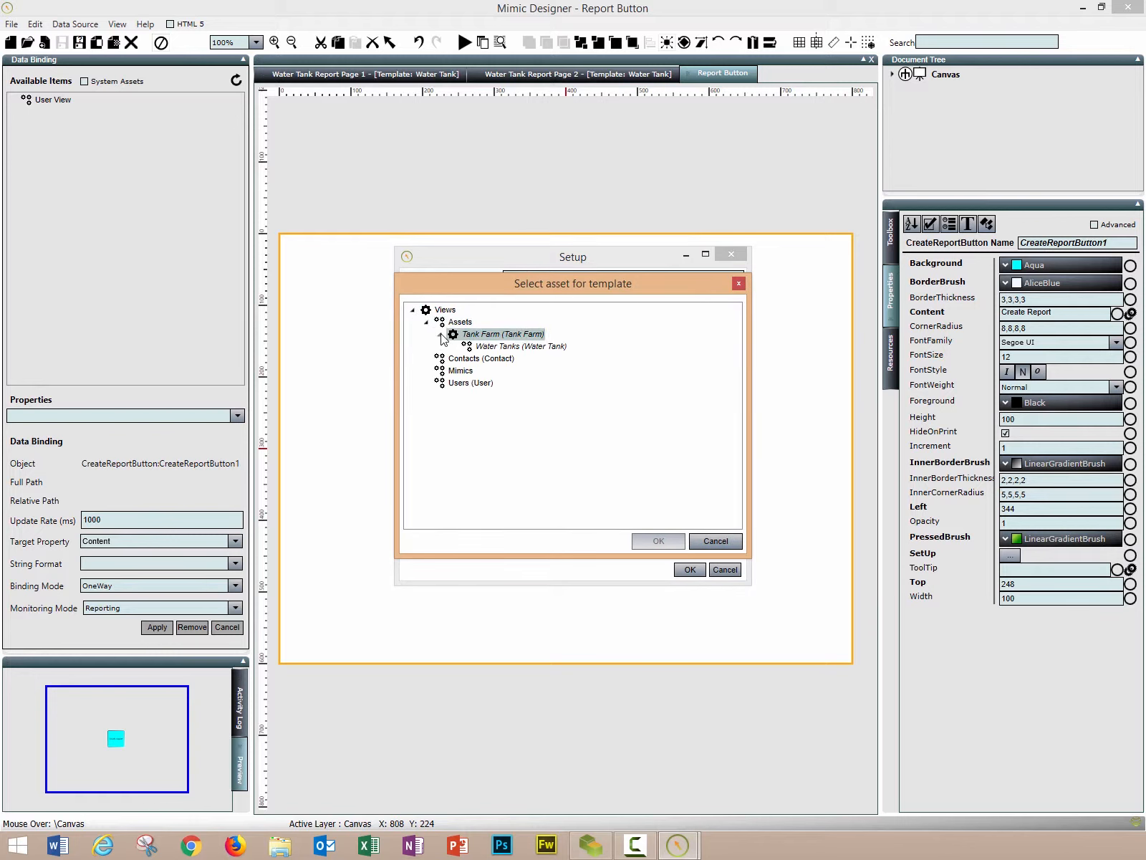
left_click(495, 347)
left_click(454, 346)
left_click(508, 360)
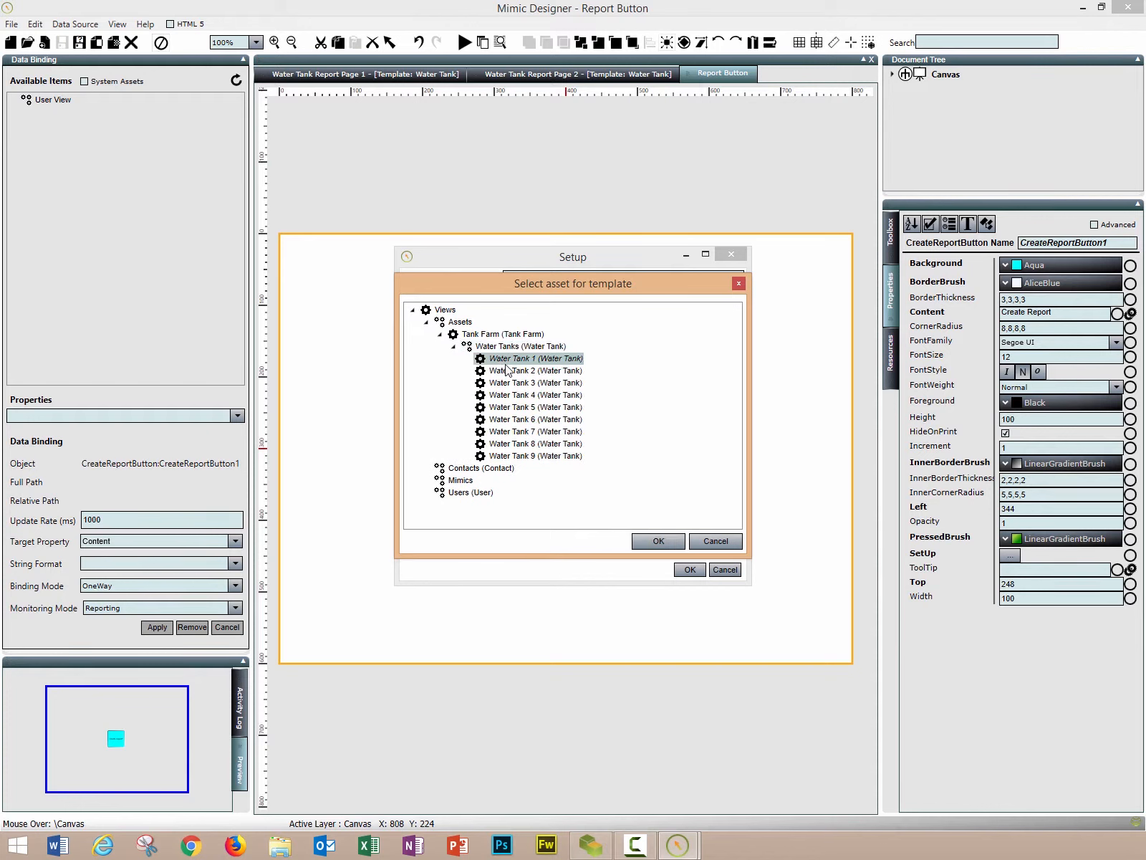
left_click(674, 542)
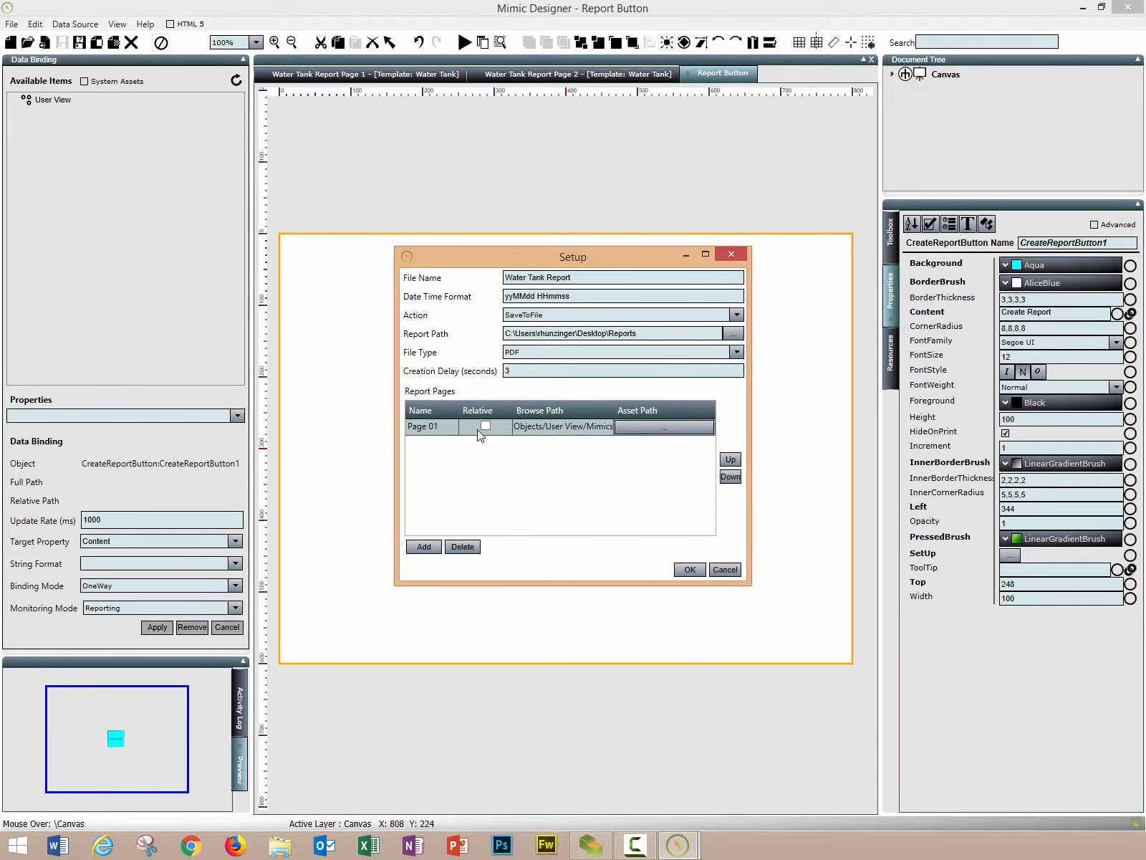
- Add a second report page and set its browse path to the Water Tank Report Page 2 mimic
left_click(433, 546)
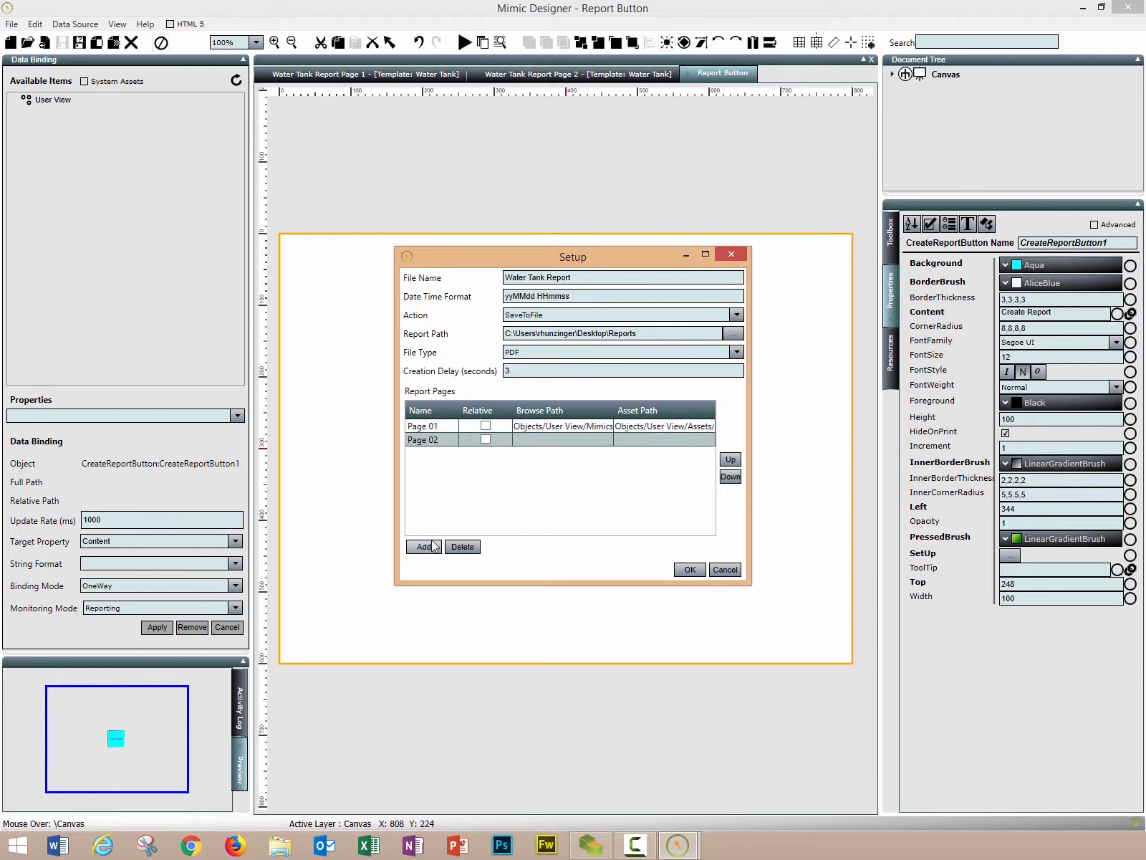
left_click(577, 443)
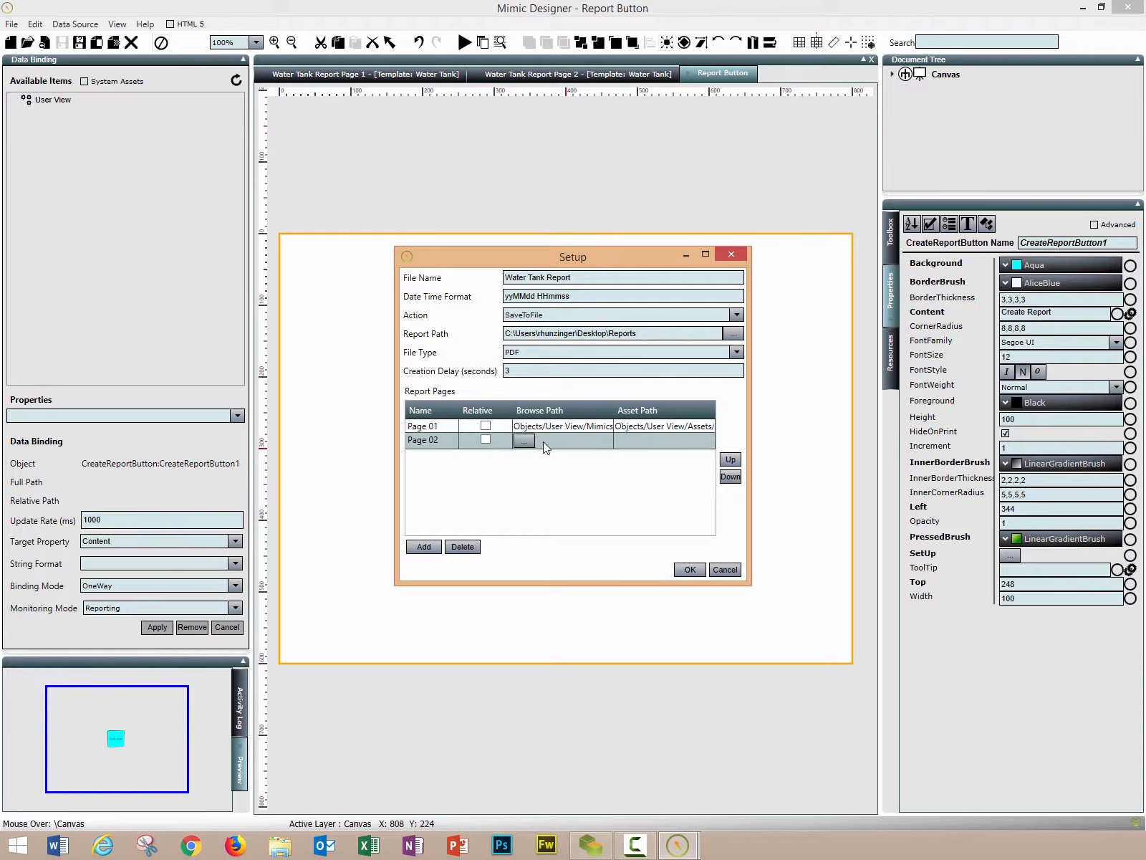
left_click(525, 441)
left_click(414, 311)
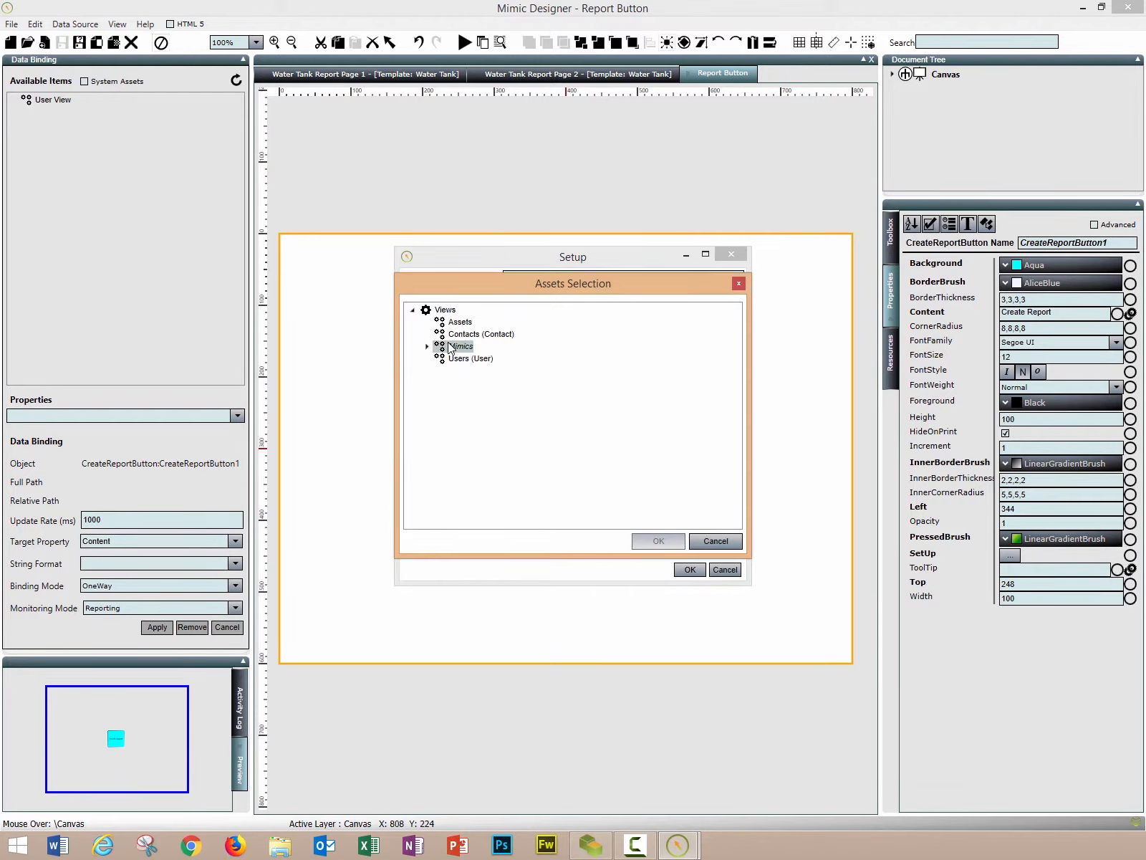
left_click(427, 346)
left_click(481, 383)
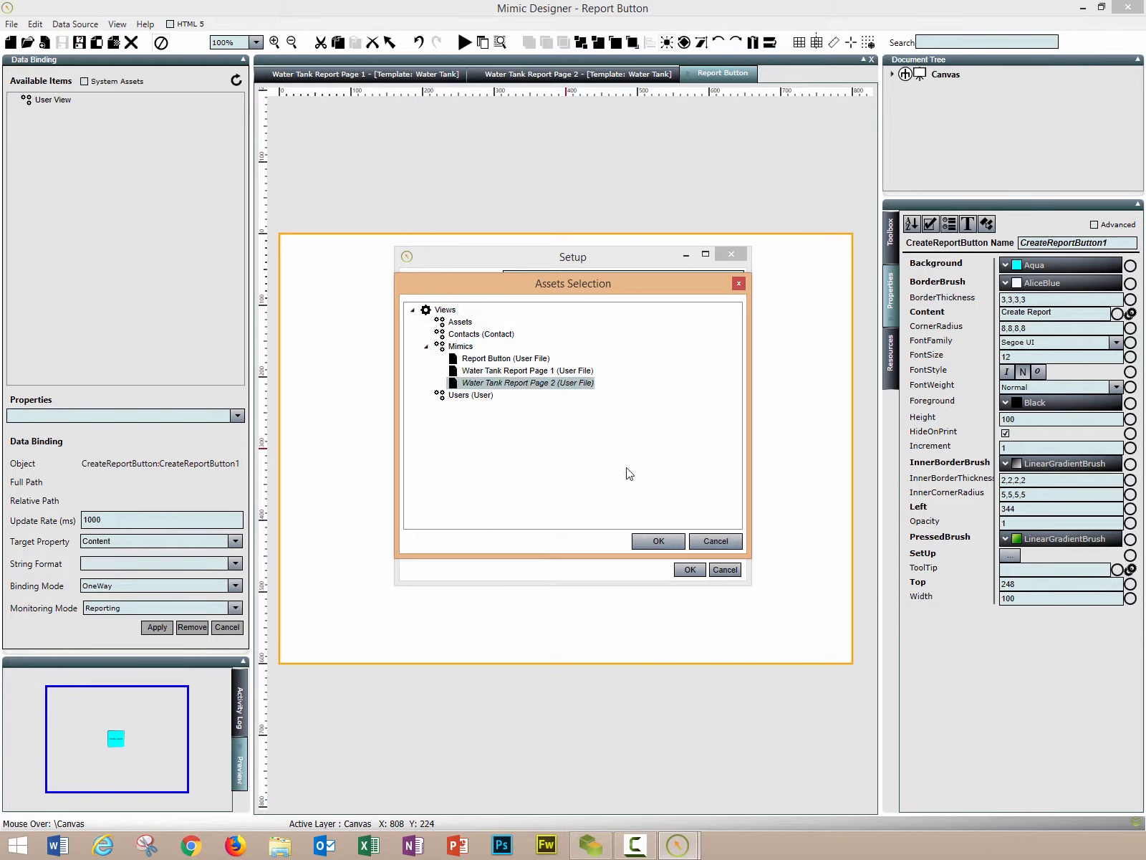
left_click(659, 542)
- Assign Water Tank 1 from the Tank Farm as Page 02's asset path and accept the report setup
left_click(691, 443)
left_click(627, 448)
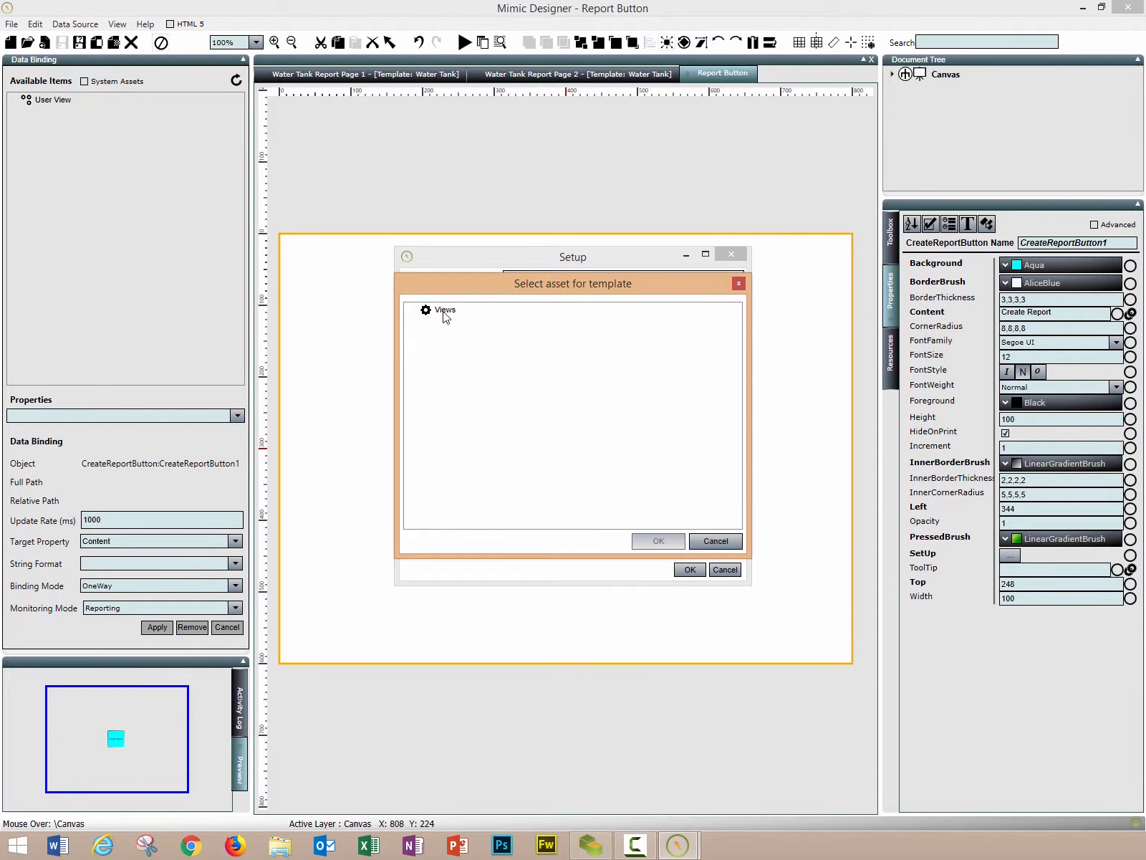
left_click(412, 310)
left_click(426, 322)
left_click(473, 334)
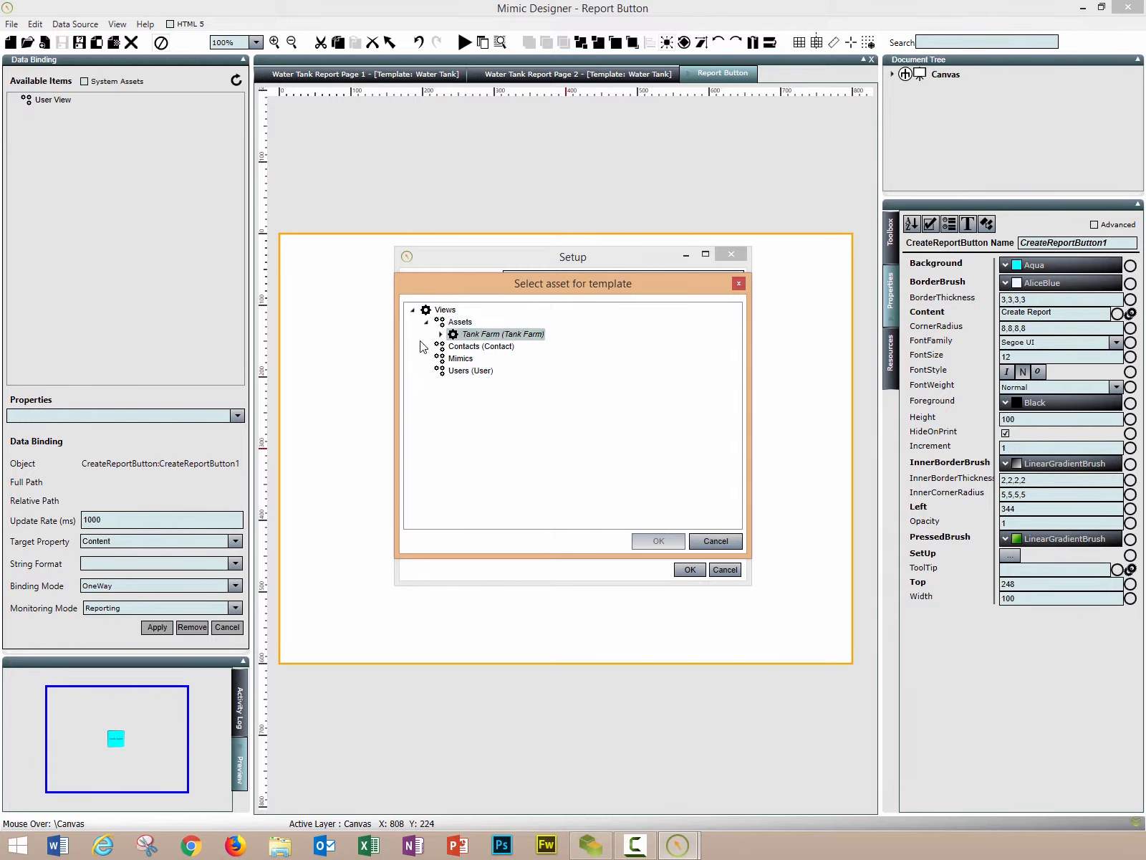
left_click(441, 334)
double_click(477, 347)
left_click(487, 359)
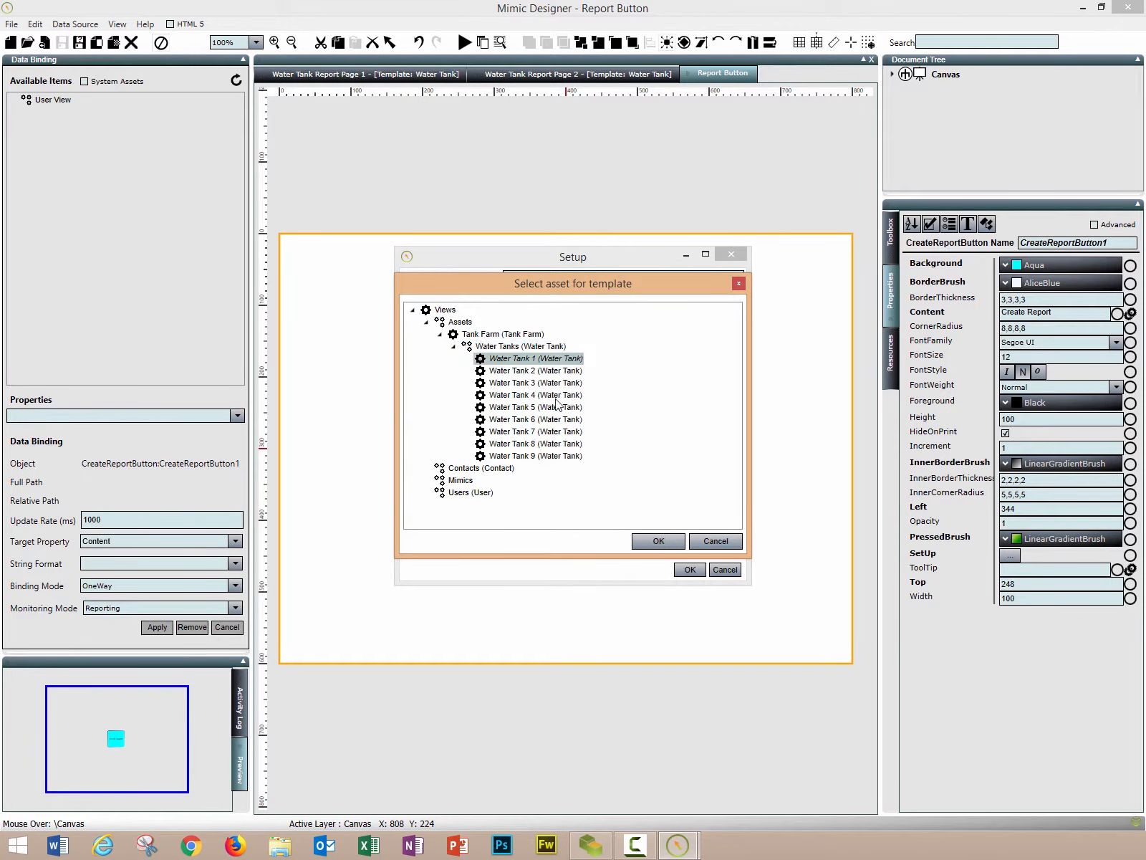
left_click(667, 541)
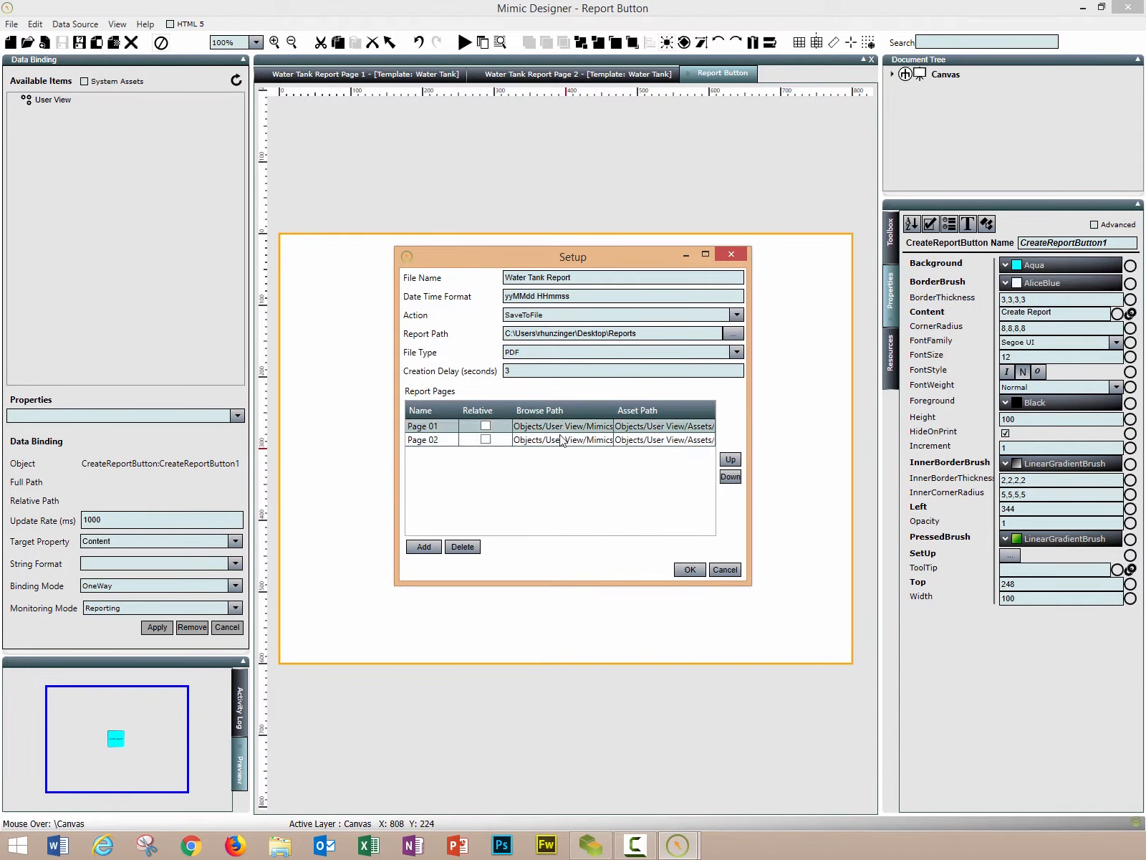
left_click(693, 570)
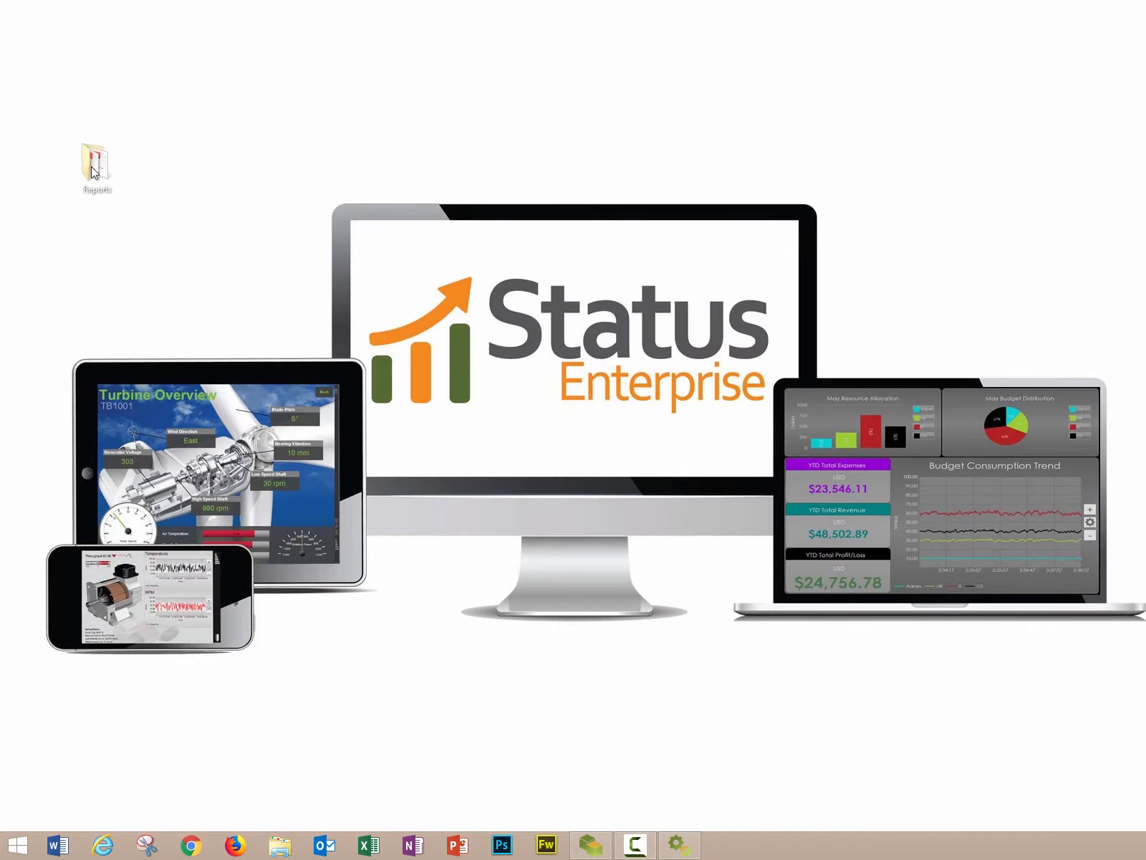
- Open the Reports folder on the desktop, check the Page 01 and Page 02 PDF files, and close the folder
left_click_drag(91, 166, 91, 165)
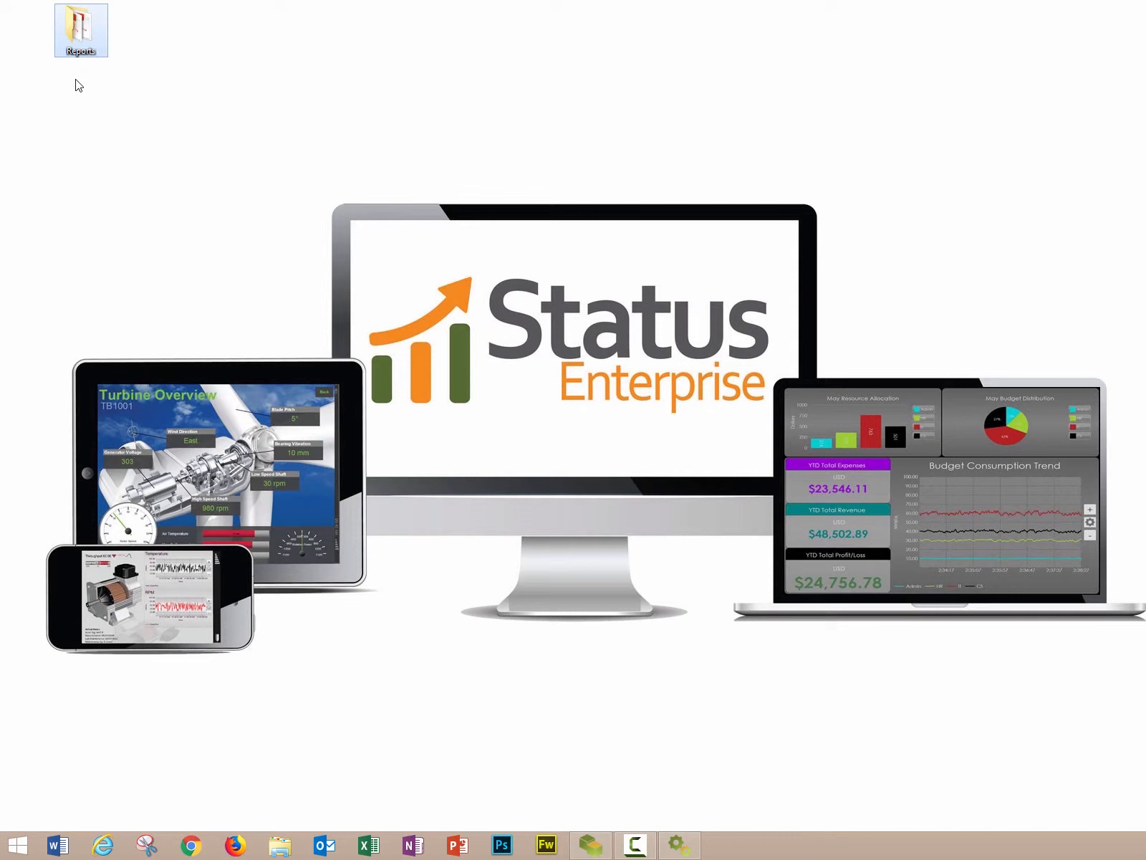
double_click(69, 31)
left_click_drag(298, 147, 588, 66)
left_click_drag(579, 199, 706, 199)
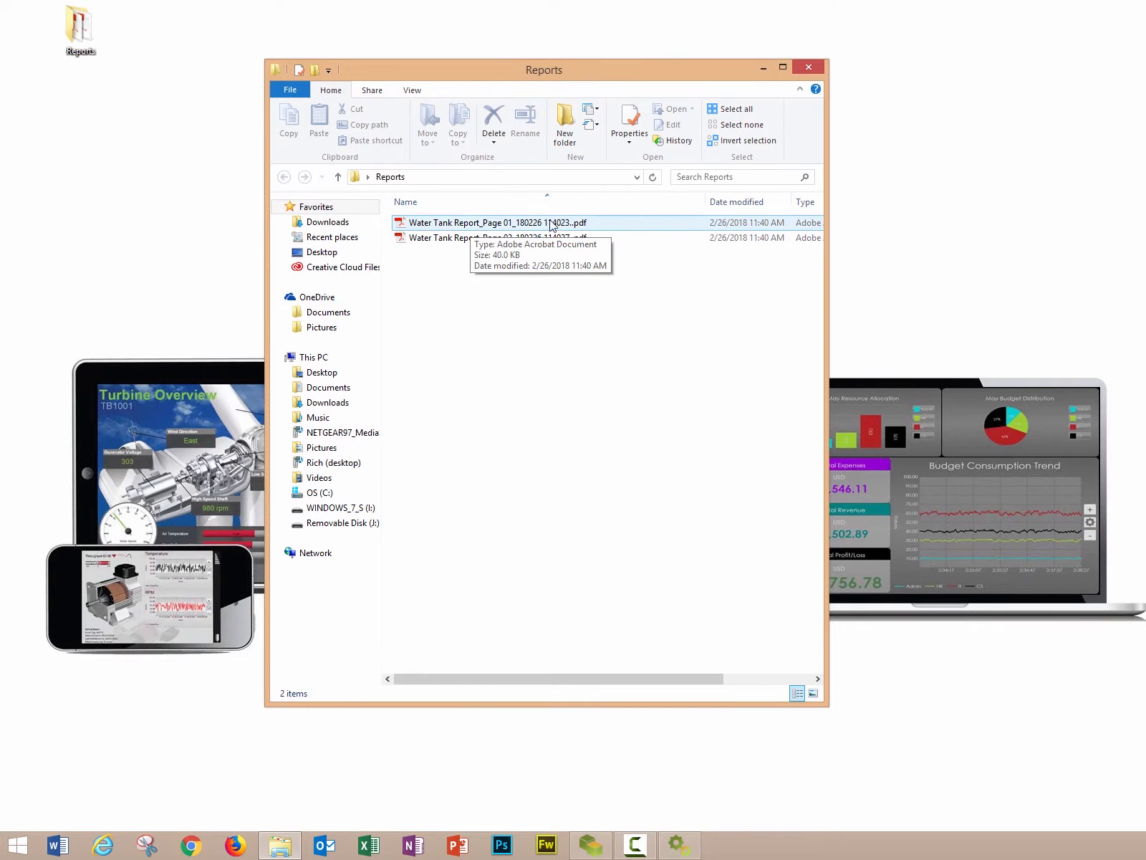
left_click(493, 225)
left_click(495, 237)
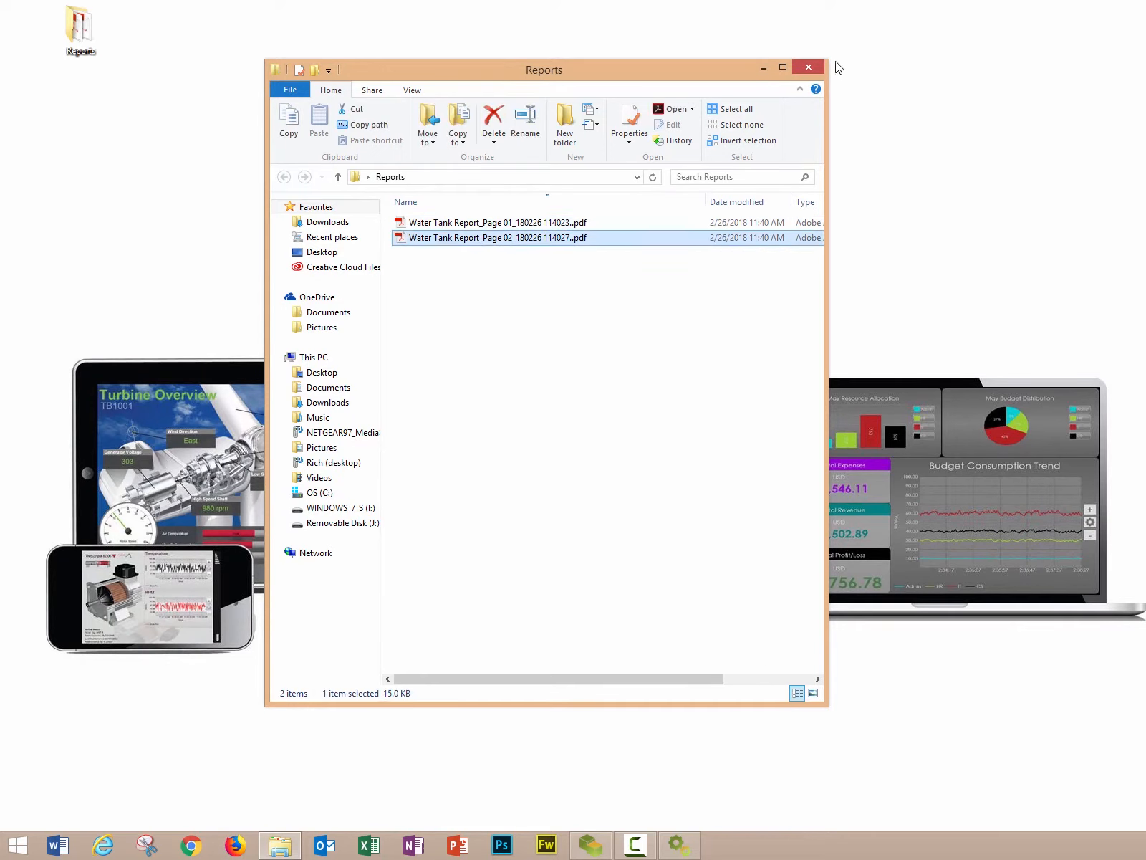
left_click(809, 67)
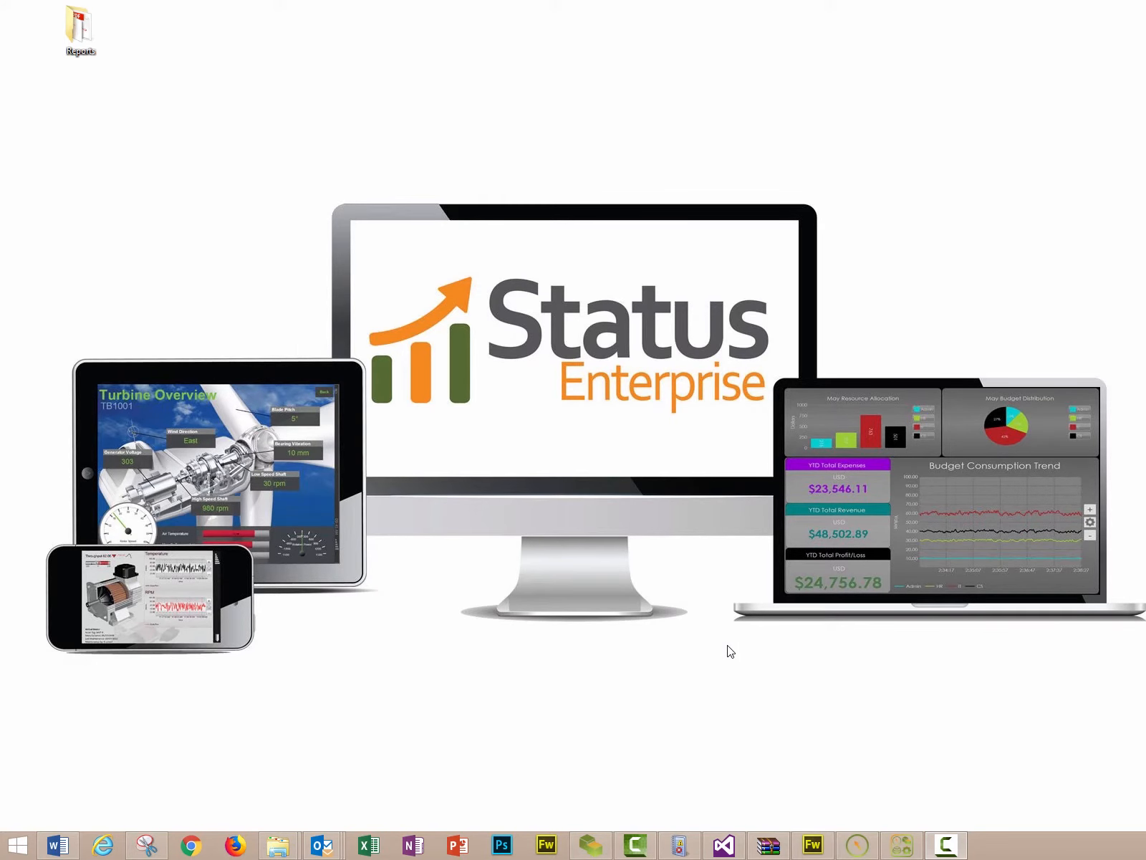
- Launch the Status Enterprise Gateway from the Application Launcher and log in with the prefilled account
left_click(899, 851)
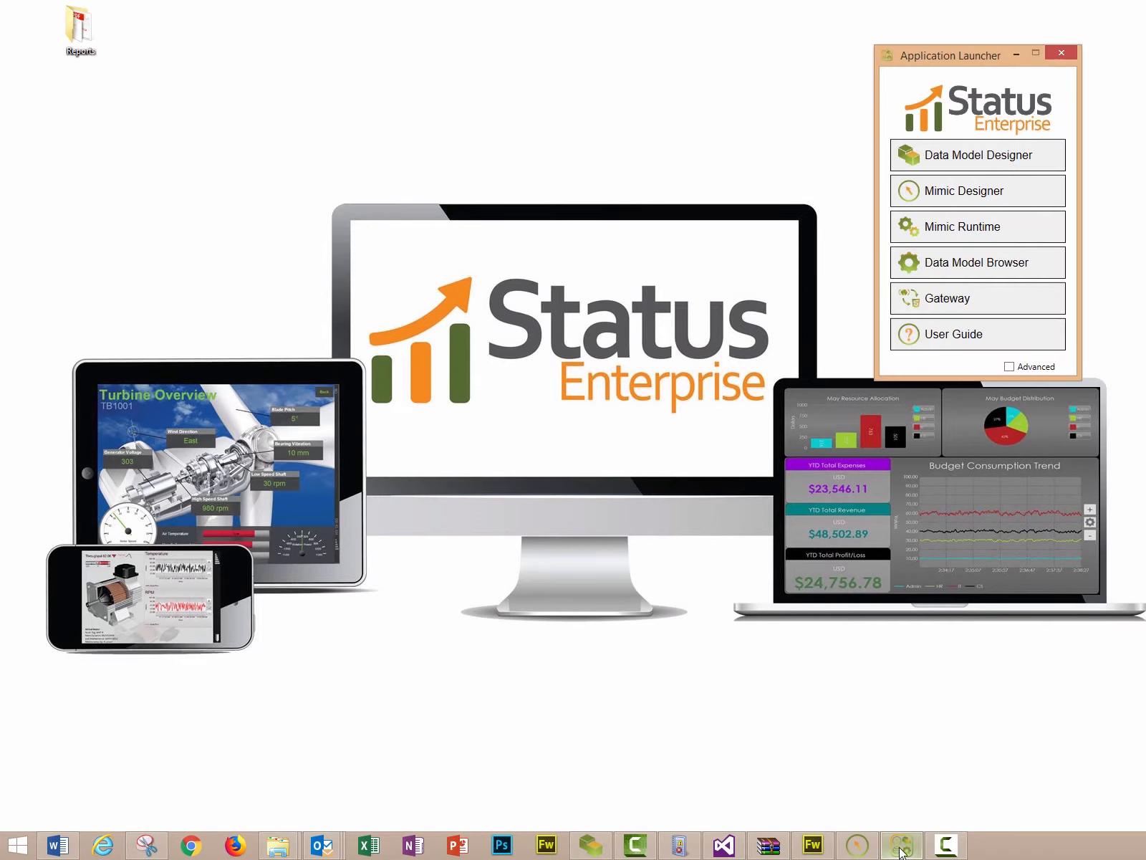
left_click(973, 300)
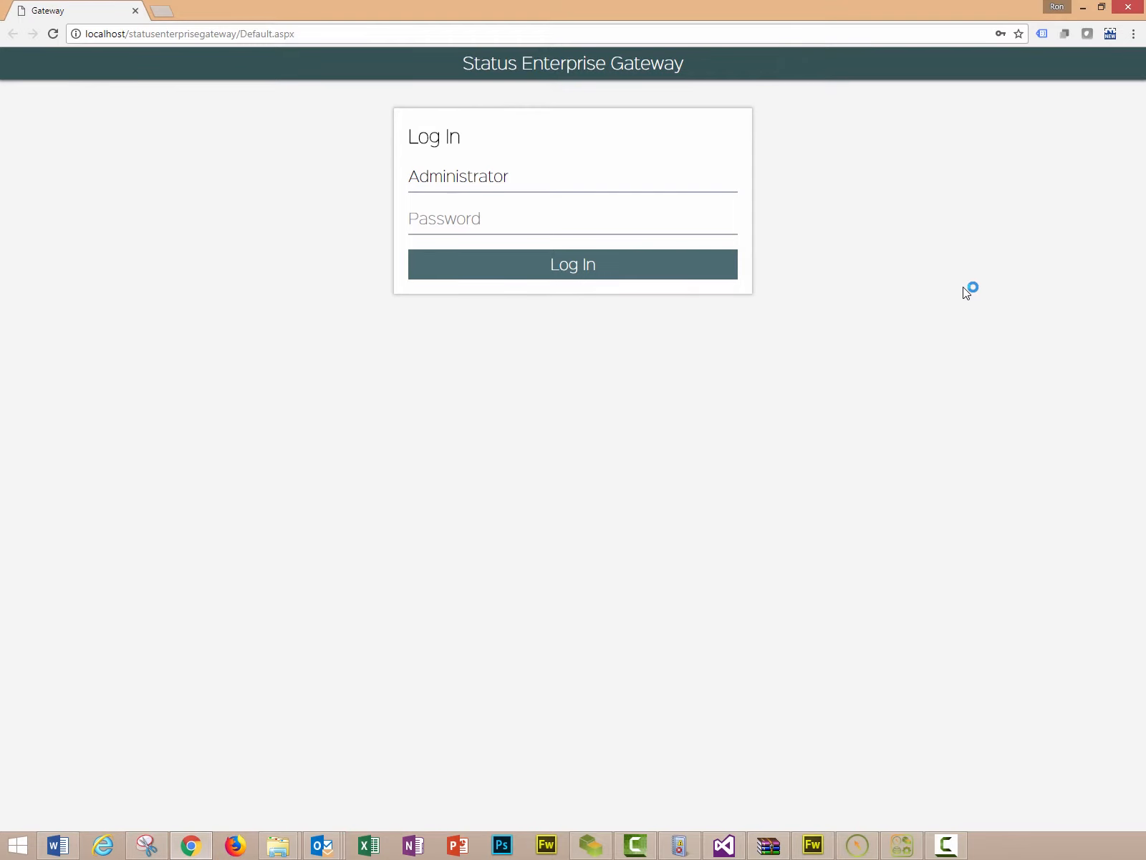
left_click(620, 275)
- Open the Report Button mimic from the Mimics in the Gateway and run Create Report
left_click(394, 223)
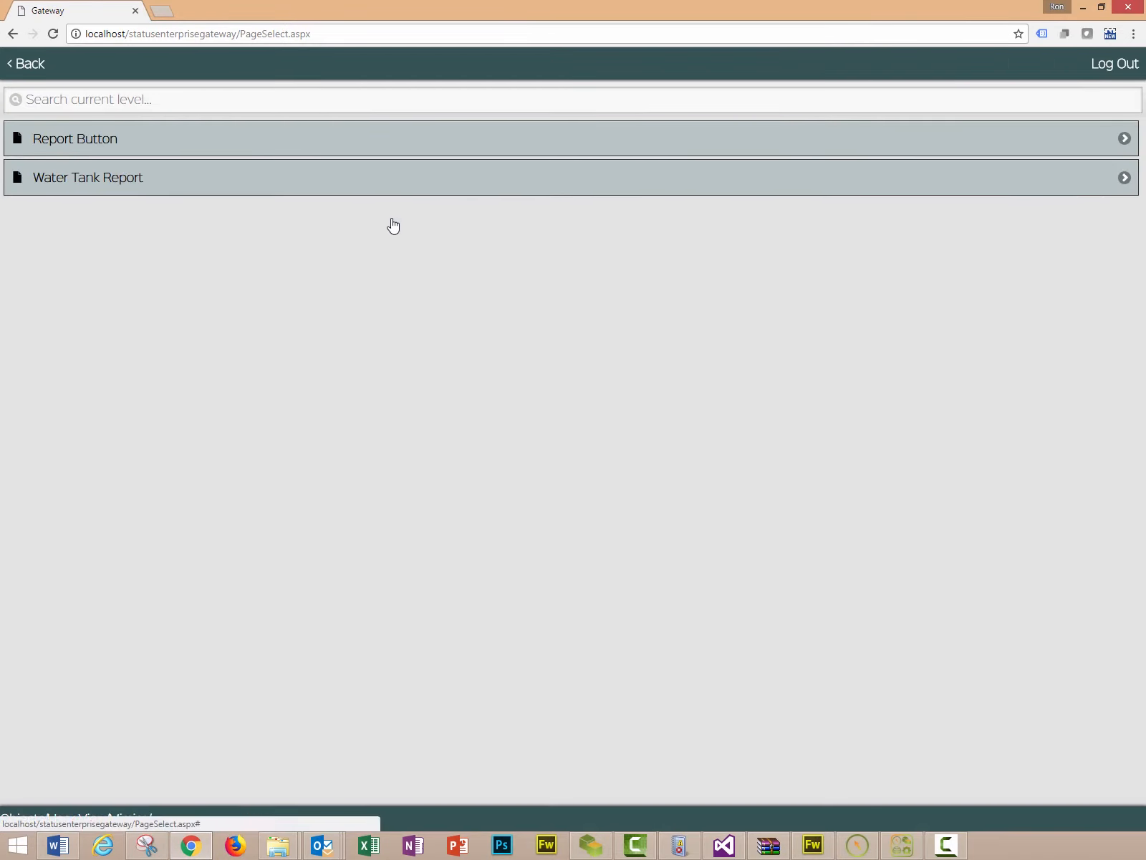
left_click(241, 148)
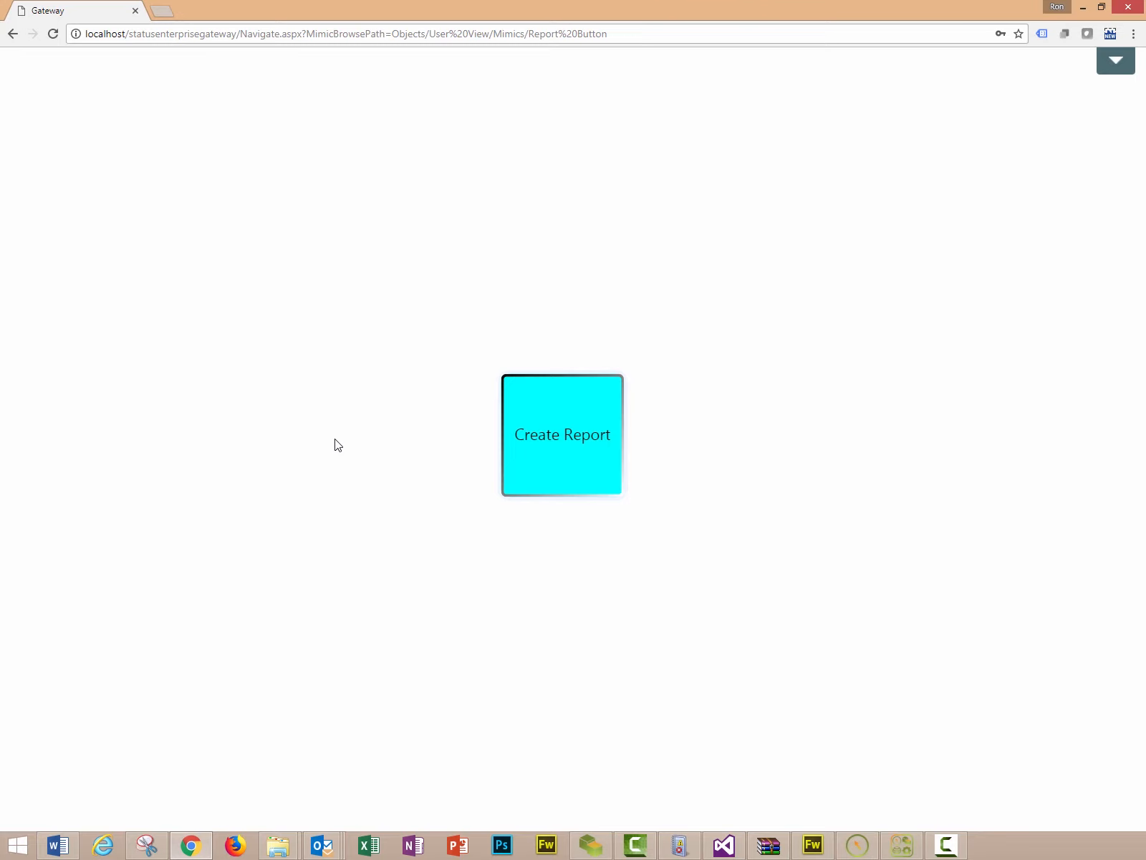
left_click(560, 468)
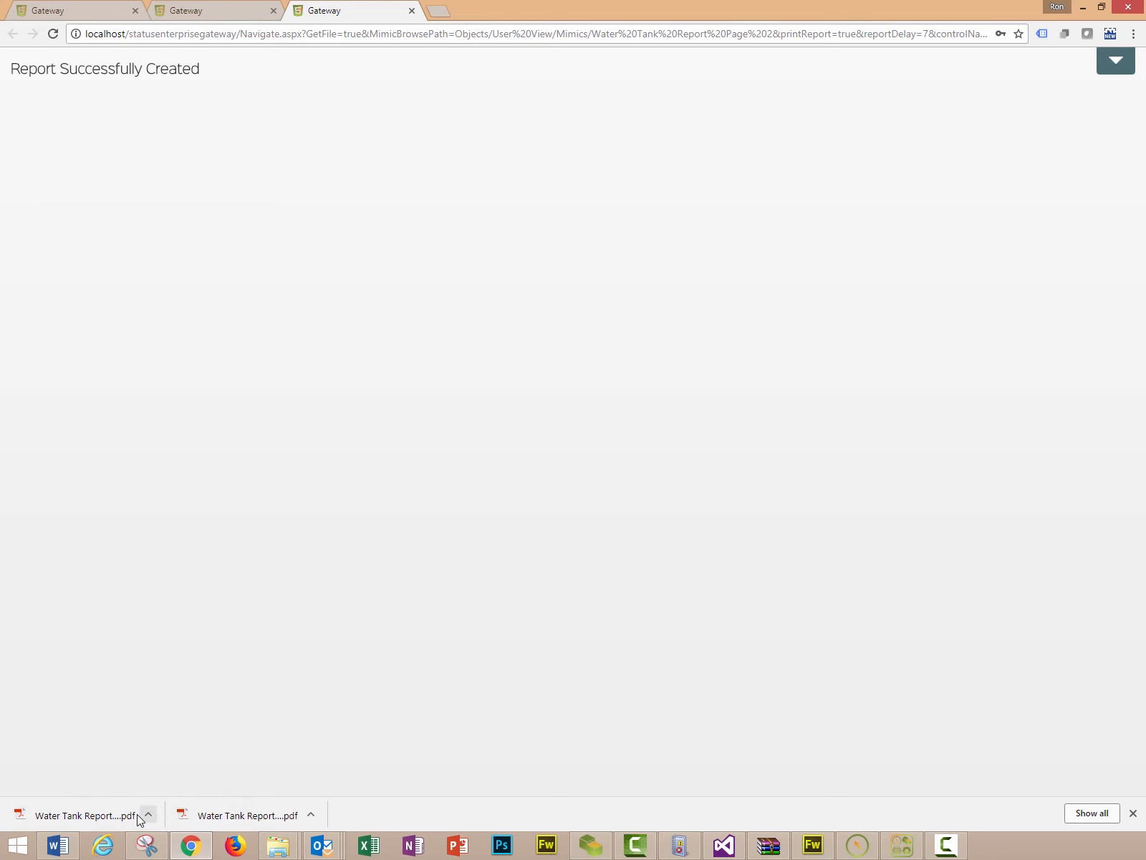
- View the downloaded Water Tank Report PDFs for Page 02 and Page 01, returning to Page 02
left_click(250, 815)
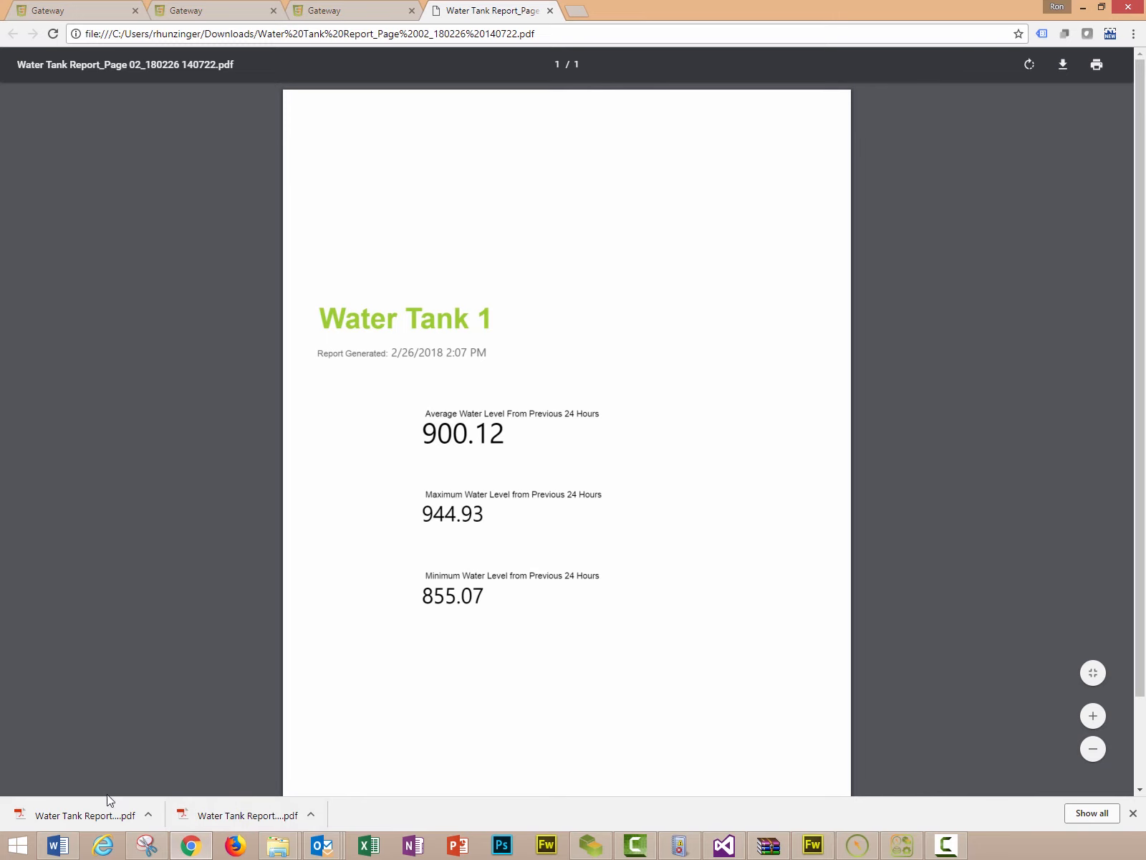
left_click(102, 814)
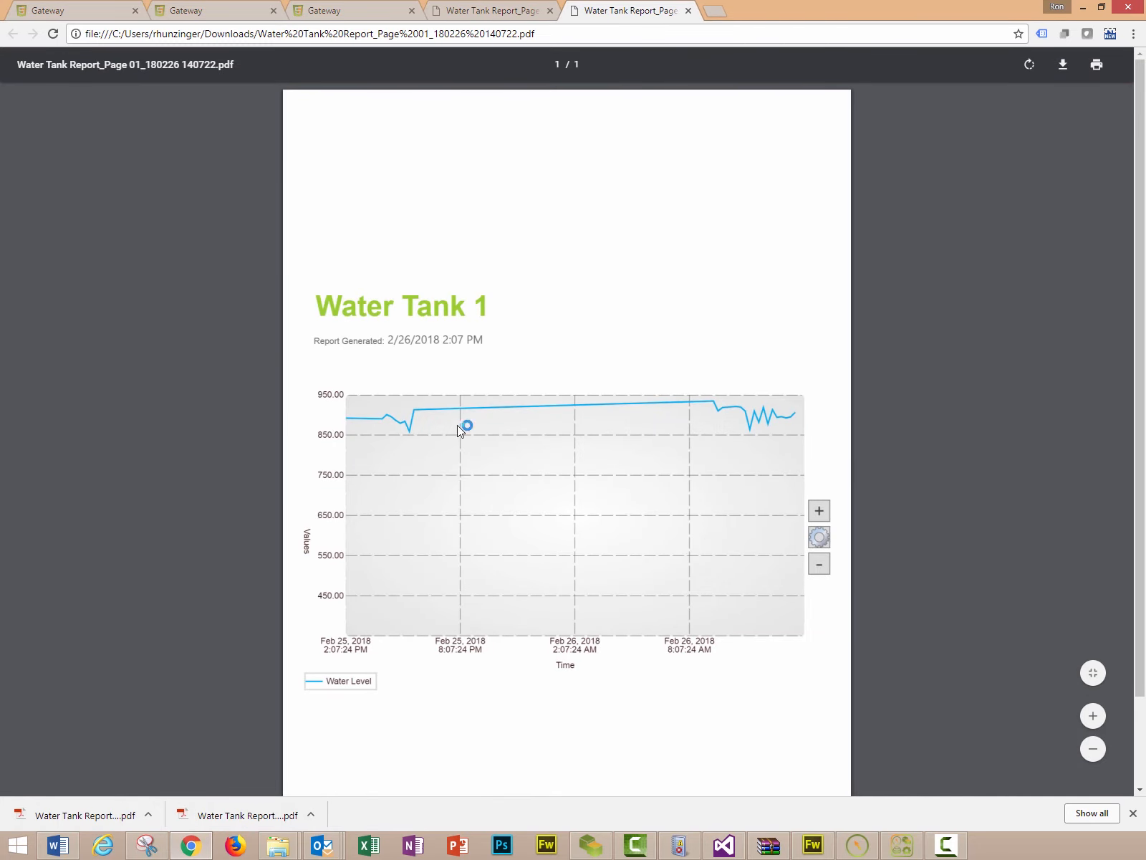
left_click(207, 816)
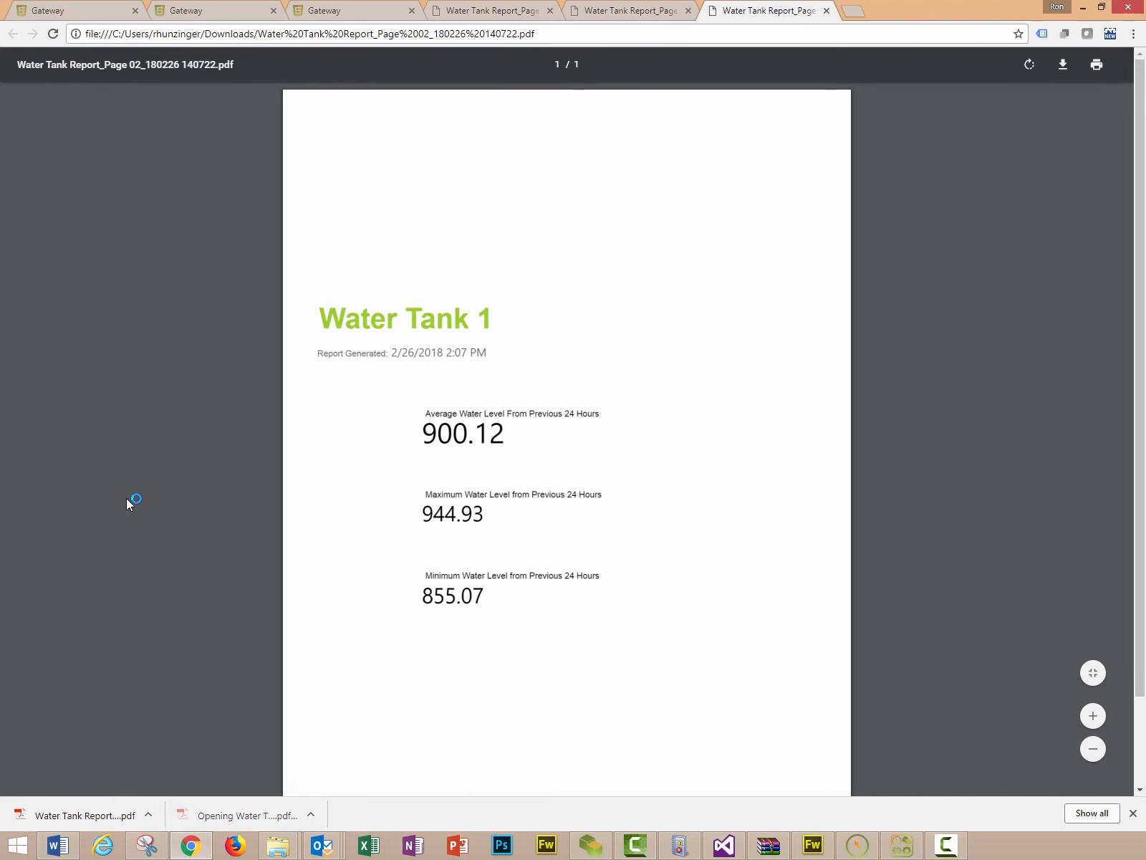